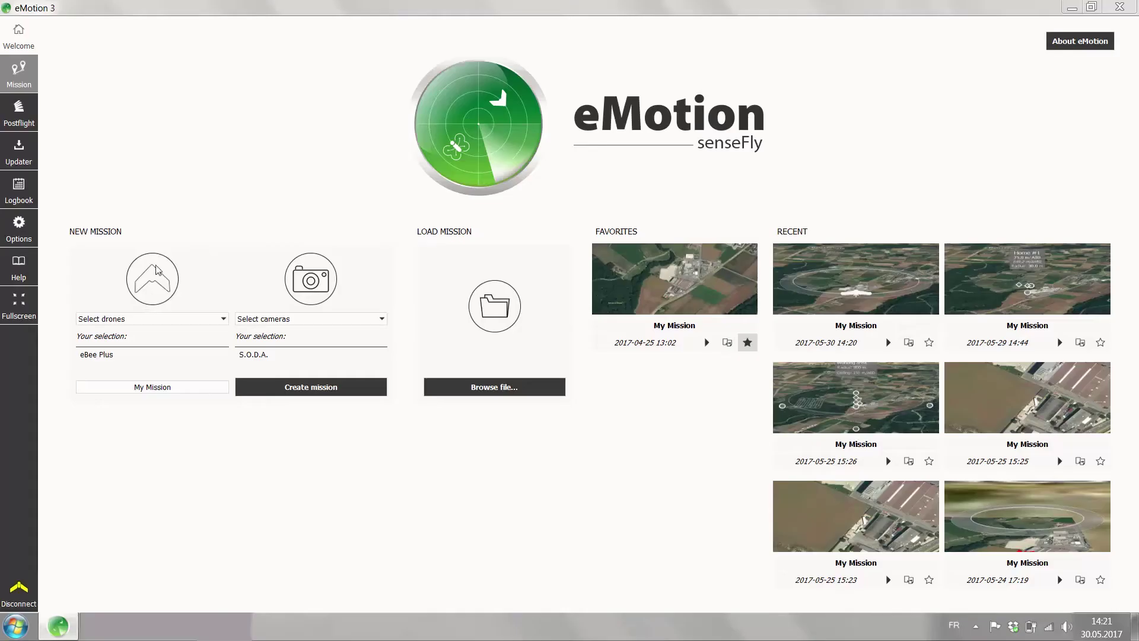
Step: Create a new eBee Plus mission with the S.O.D.A. camera, named 'tutorial'
{"action": "left_click", "coordinate": [222, 320]}
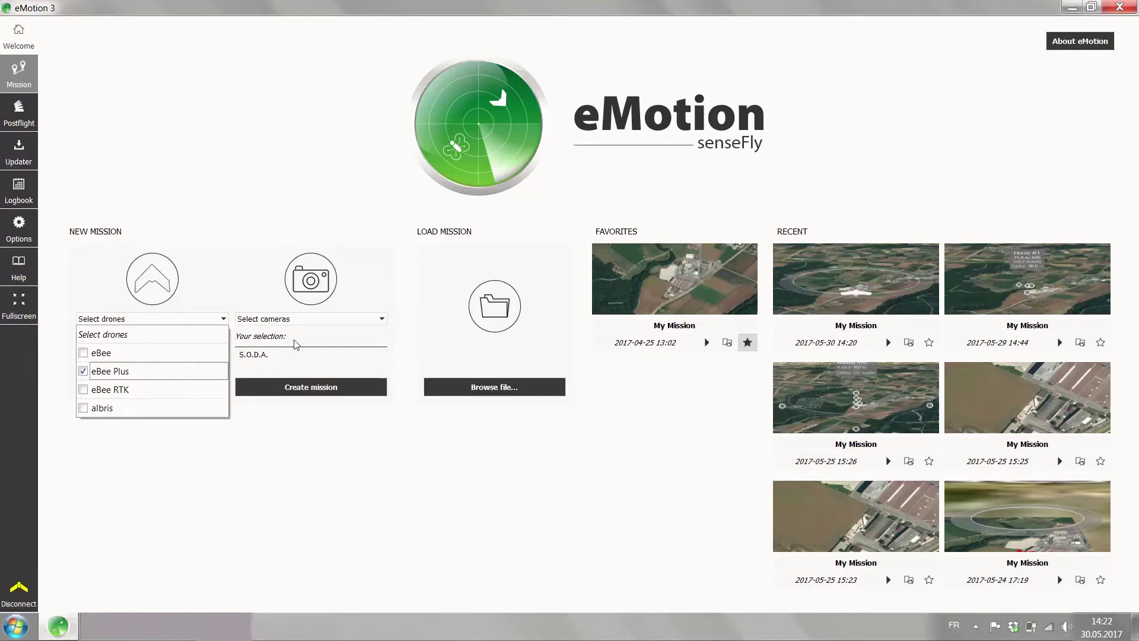
{"action": "left_click", "coordinate": [326, 320]}
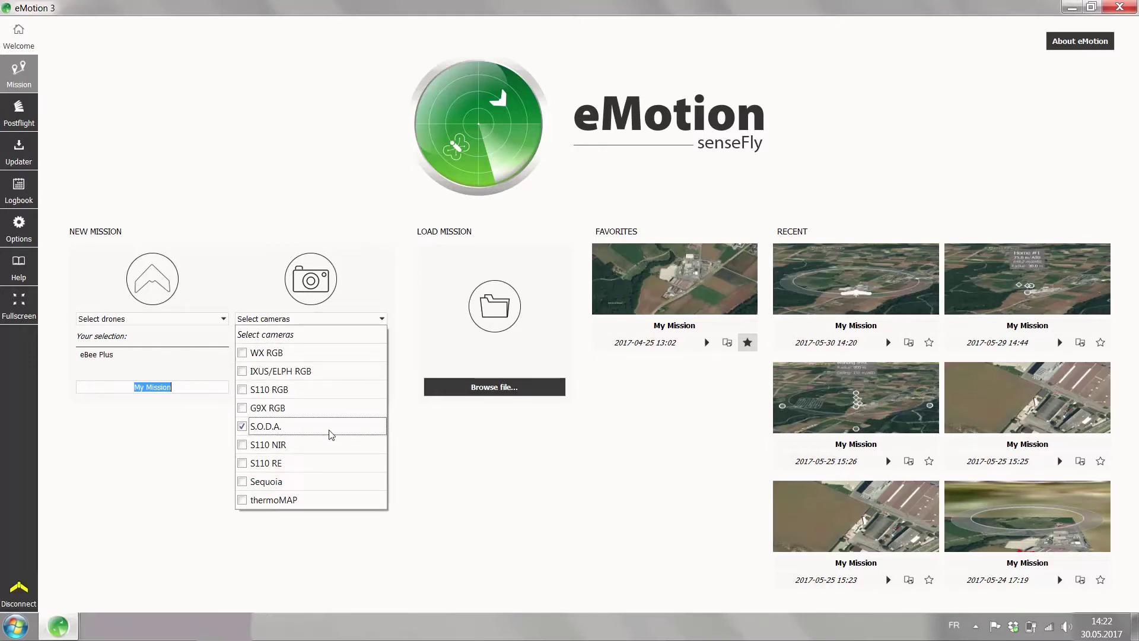
{"action": "left_click", "coordinate": [434, 442]}
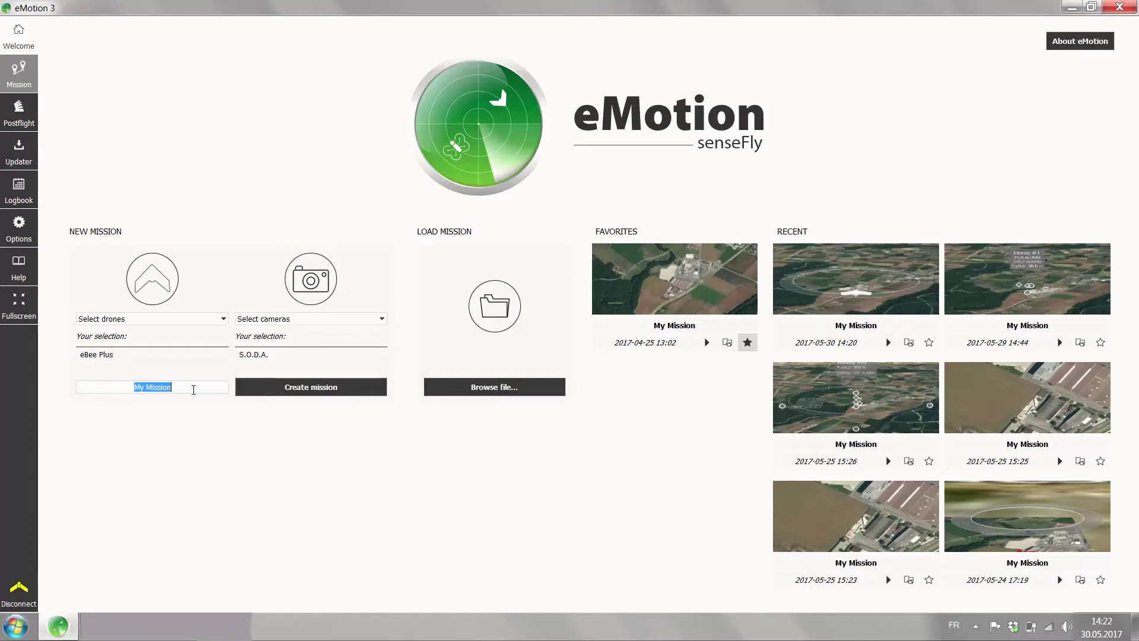
{"action": "left_click_drag", "start_coordinate": [132, 389], "coordinate": [125, 390]}
{"action": "type", "text": "tutorial"}
{"action": "left_click", "coordinate": [263, 386]}
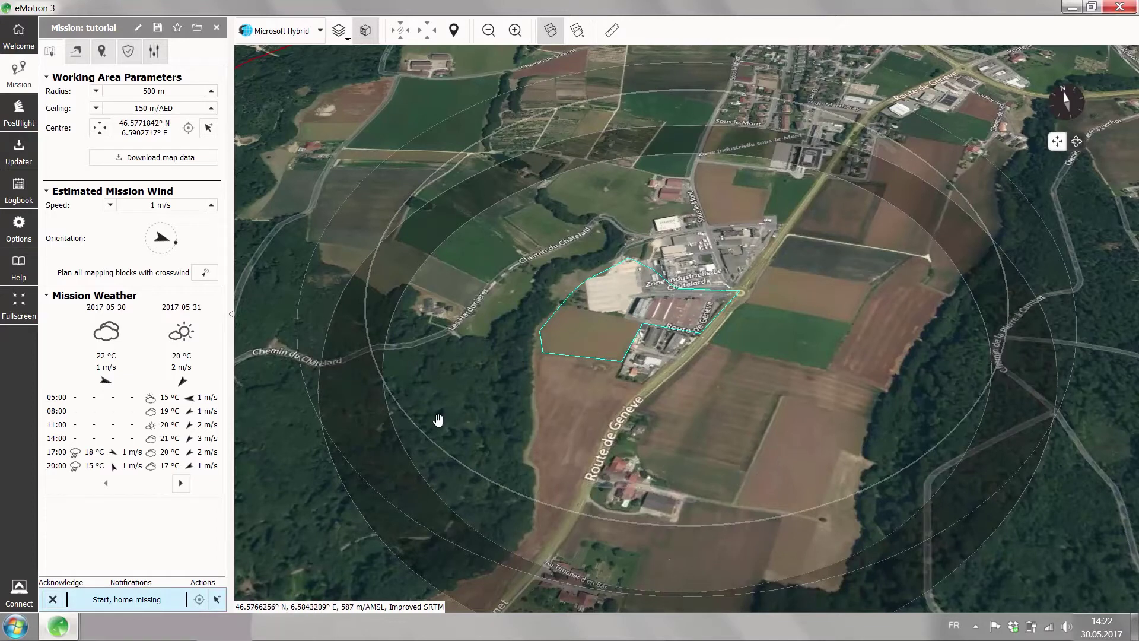
Step: Search for 'cheseaux-sur-lausanne' and fly the map to the found place
{"action": "left_click", "coordinate": [454, 31]}
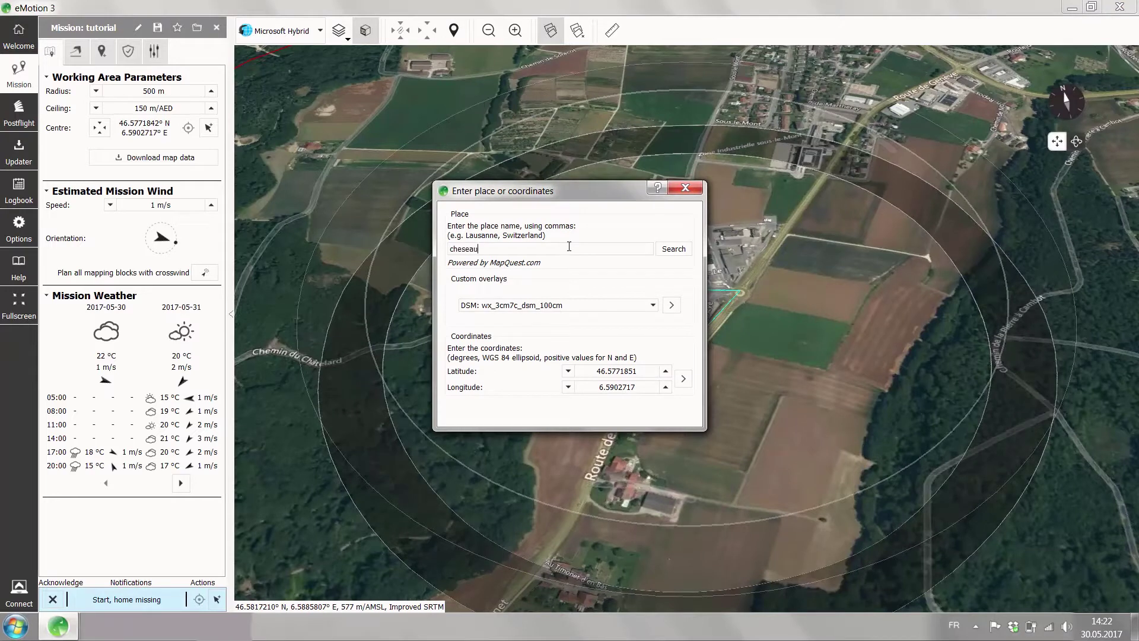
{"action": "type", "text": "cheseaux-sur-lausanne"}
{"action": "left_click", "coordinate": [673, 249]}
{"action": "left_click", "coordinate": [700, 268]}
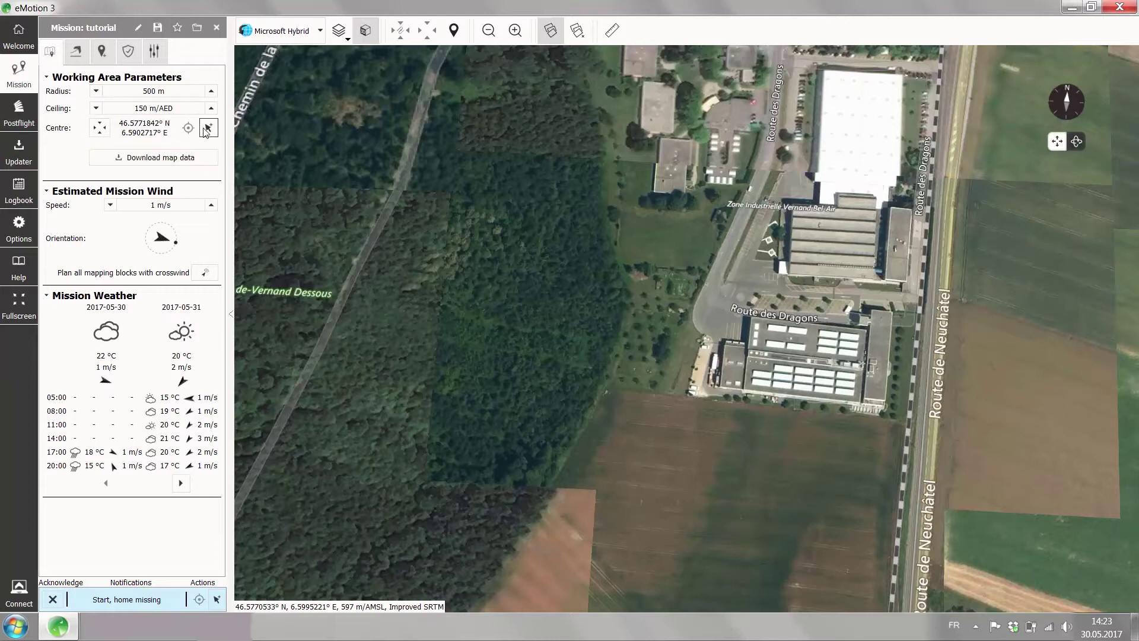
Step: Centre the 500 m working area at 46.5753404° N, 6.6034835° E and download its map data
{"action": "left_click", "coordinate": [689, 415]}
{"action": "scroll", "coordinate": [694, 412], "scroll_direction": "down", "scroll_amount": 3}
{"action": "scroll", "coordinate": [617, 383], "scroll_direction": "down", "scroll_amount": 2}
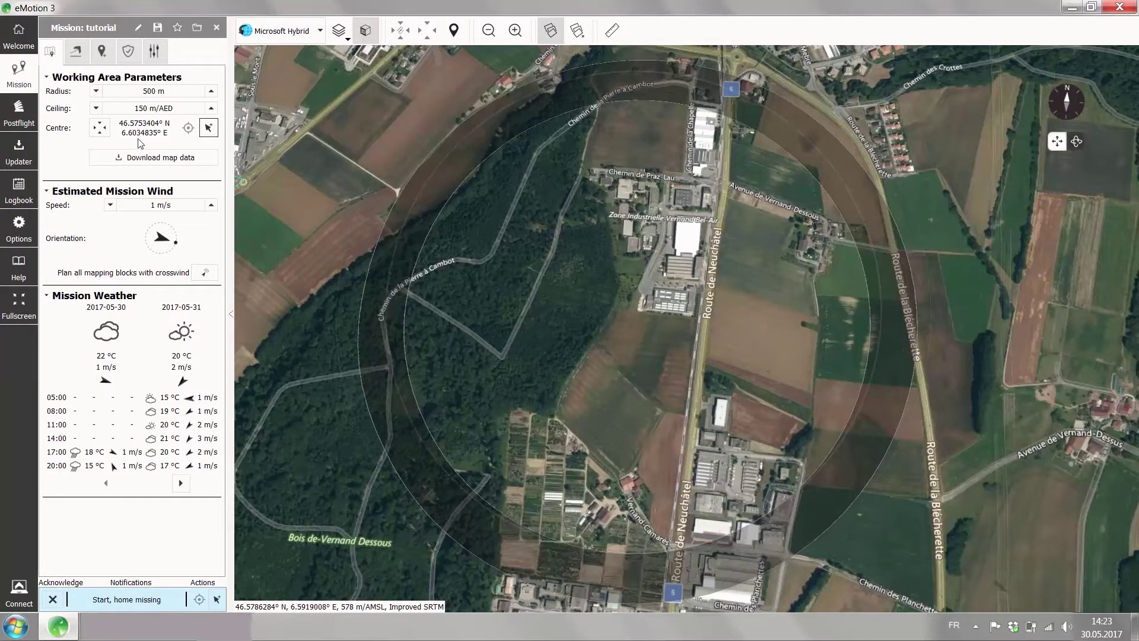
{"action": "left_click", "coordinate": [177, 157]}
Step: Add a Horizontal Mapping block west of Route de Neuchâtel
{"action": "left_click", "coordinate": [109, 58]}
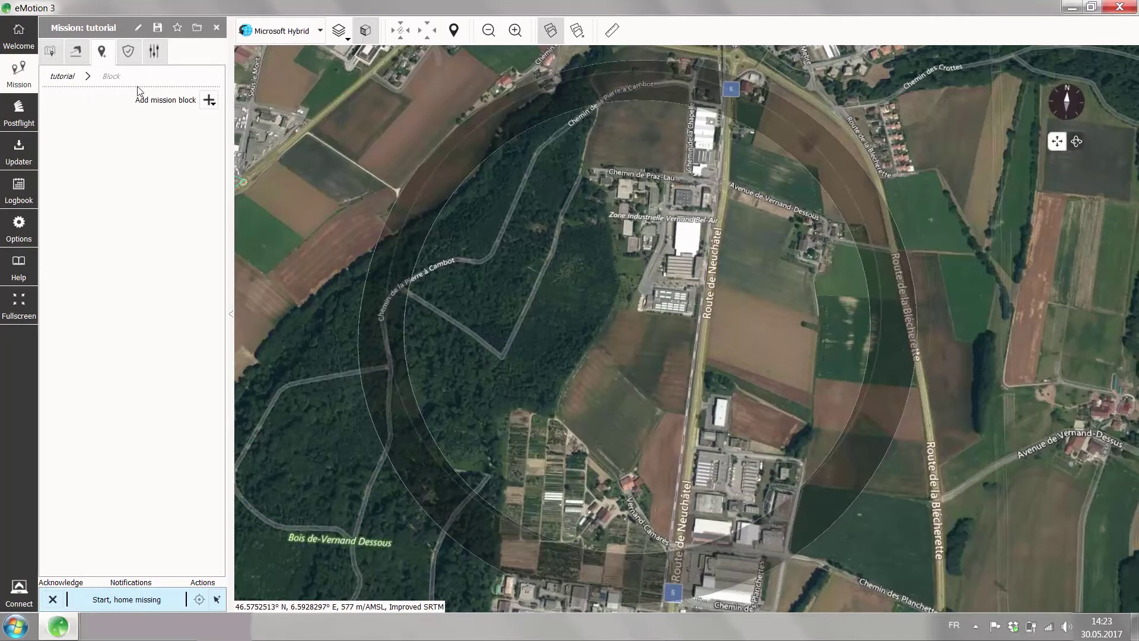
{"action": "left_click", "coordinate": [209, 100]}
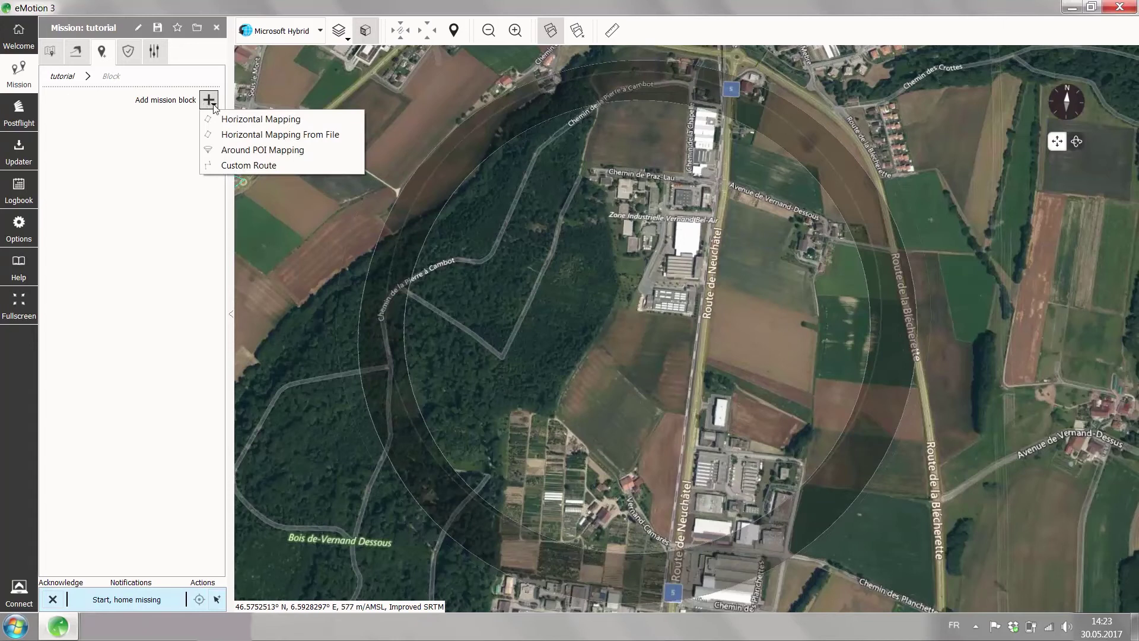
{"action": "left_click", "coordinate": [267, 119]}
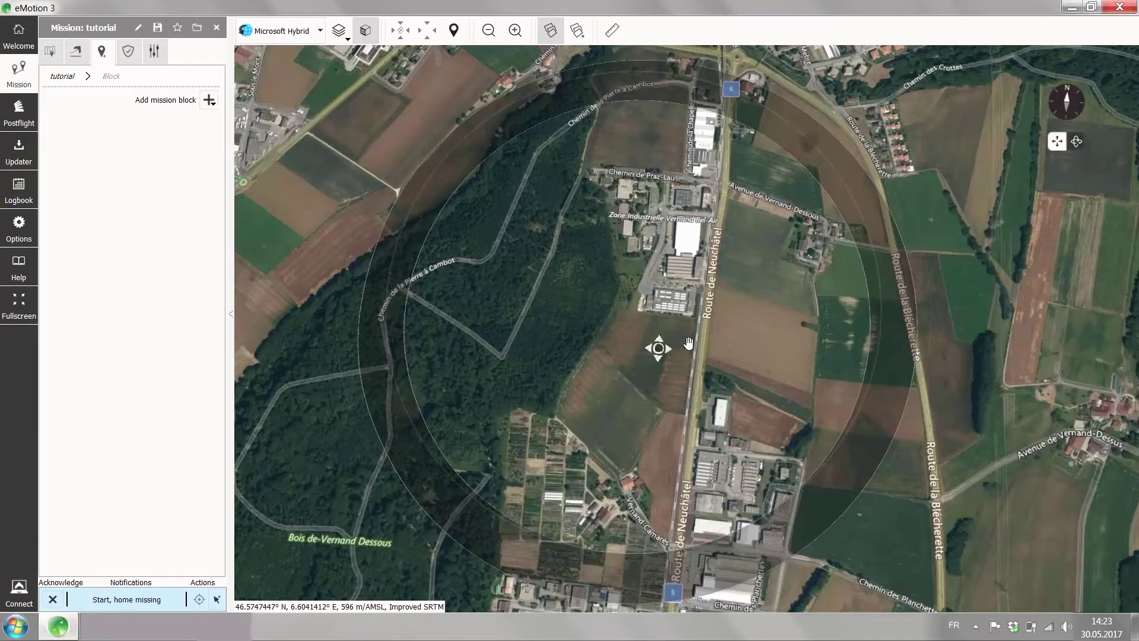
{"action": "left_click", "coordinate": [617, 322]}
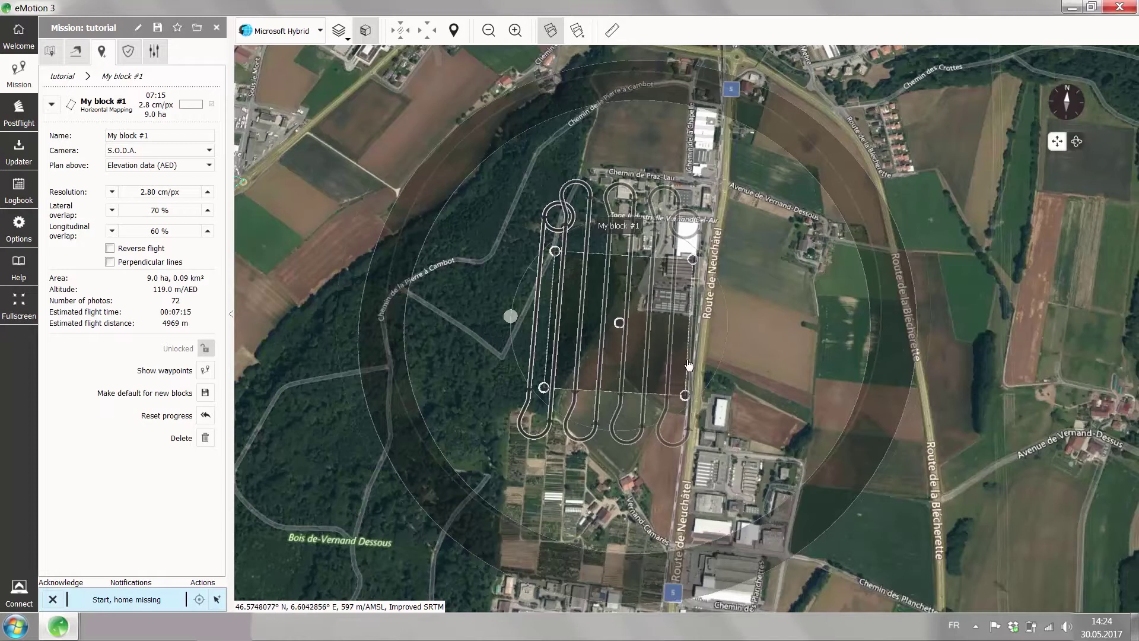
Step: Shrink the block to 4.2 ha and rotate its flight lines east–west
{"action": "left_click_drag", "start_coordinate": [626, 372], "coordinate": [640, 293]}
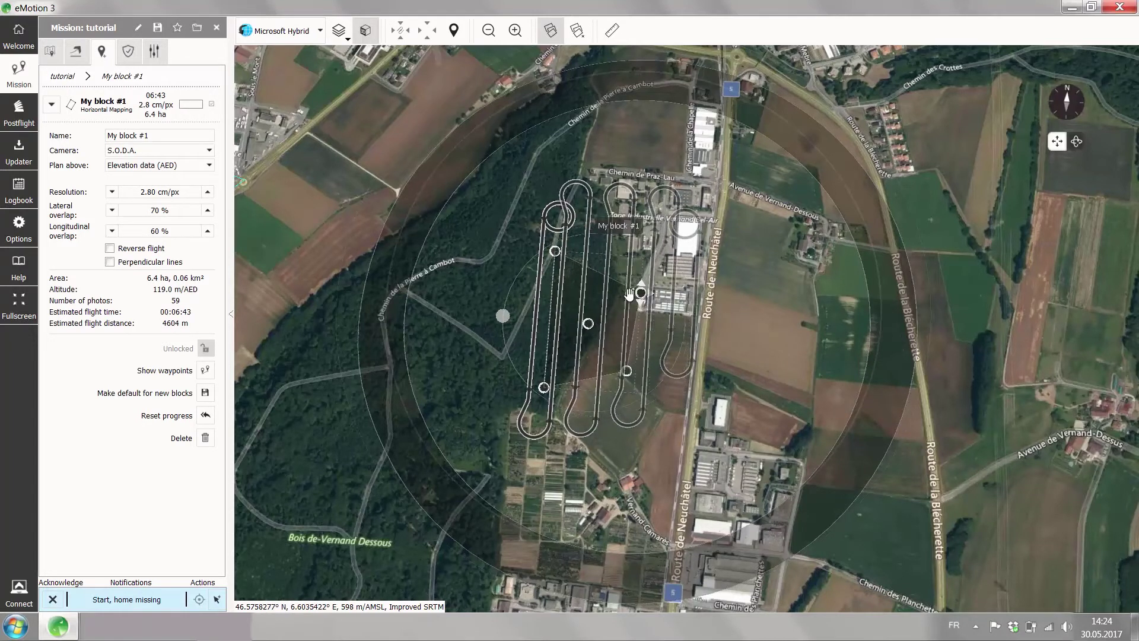
{"action": "left_click_drag", "start_coordinate": [554, 251], "coordinate": [550, 275]}
{"action": "scroll", "coordinate": [610, 321], "scroll_direction": "up", "scroll_amount": 2}
{"action": "left_click", "coordinate": [366, 31]}
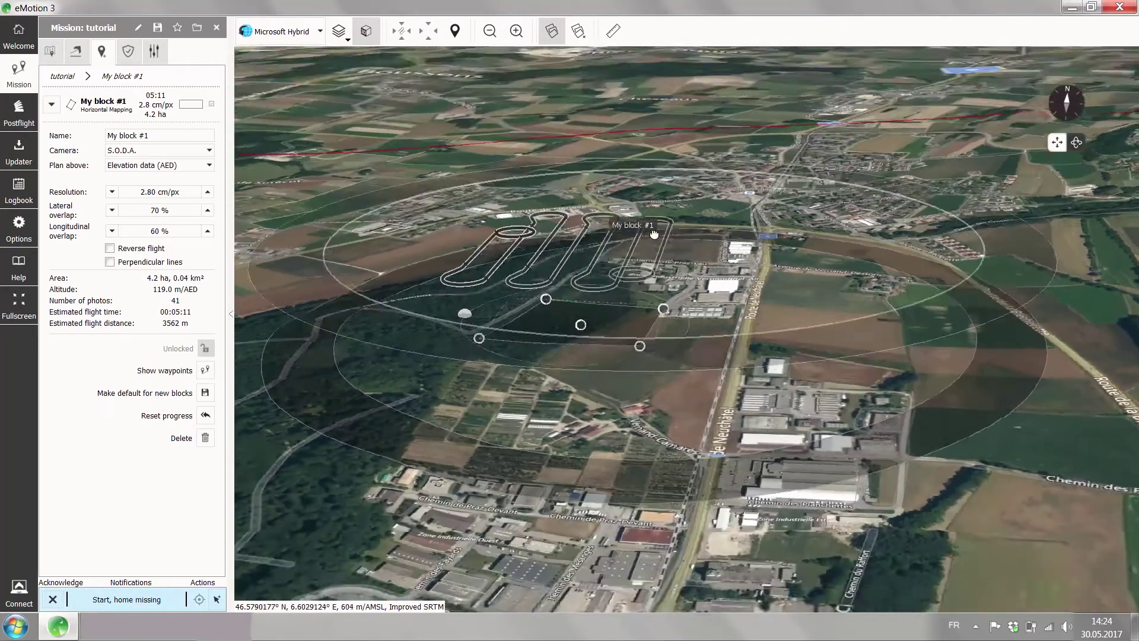
{"action": "left_click_drag", "start_coordinate": [654, 235], "coordinate": [663, 537]}
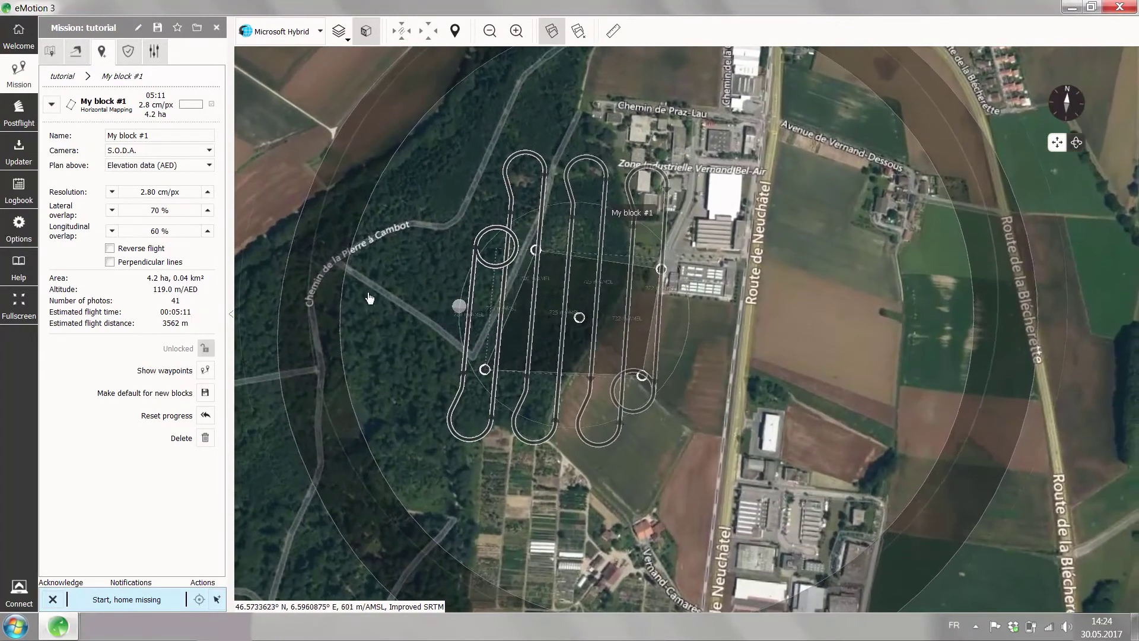
{"action": "mouse_move", "coordinate": [458, 305]}
{"action": "left_mouse_down"}
{"action": "mouse_move", "coordinate": [447, 315]}
{"action": "mouse_move", "coordinate": [498, 432]}
{"action": "mouse_move", "coordinate": [648, 442]}
{"action": "mouse_move", "coordinate": [508, 432]}
{"action": "mouse_move", "coordinate": [570, 432]}
{"action": "mouse_move", "coordinate": [518, 410]}
{"action": "mouse_move", "coordinate": [551, 433]}
{"action": "left_mouse_up"}
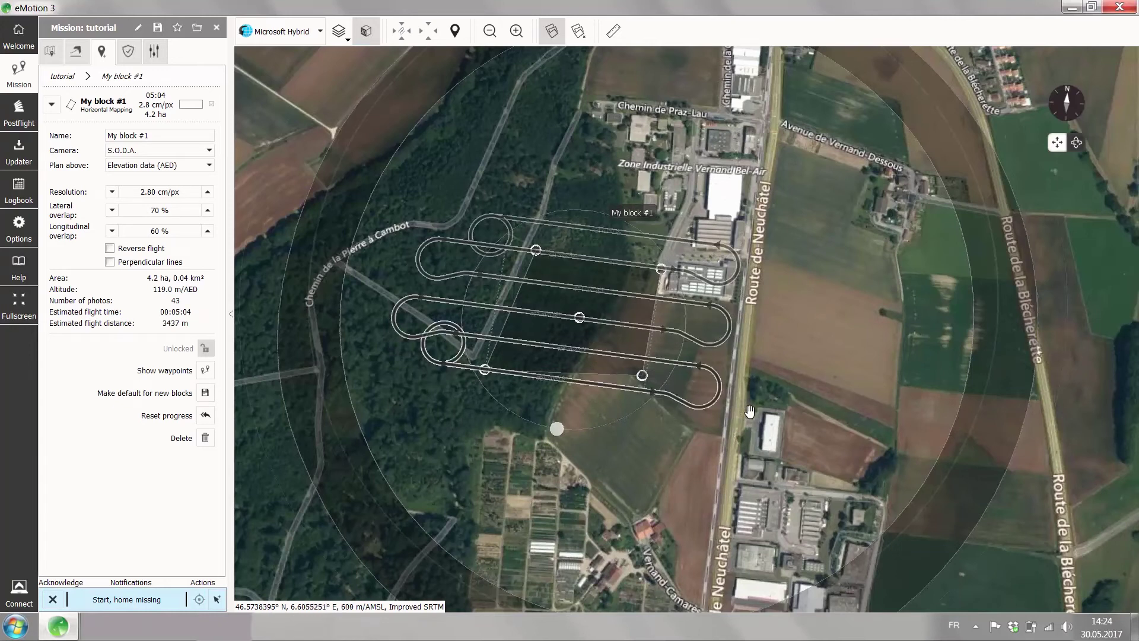
{"action": "left_click", "coordinate": [176, 138]}
{"action": "left_click", "coordinate": [156, 152]}
{"action": "left_click", "coordinate": [157, 159]}
Step: Collapse My block #1 and add a second Horizontal Mapping block over the industrial zone
{"action": "left_click", "coordinate": [51, 105]}
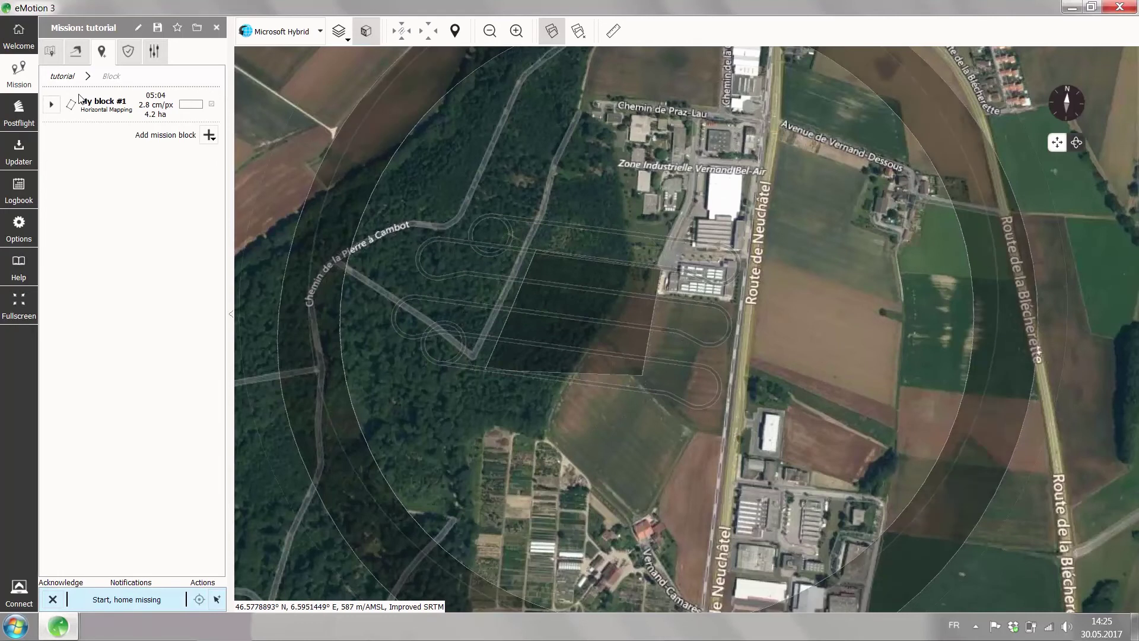
{"action": "left_click", "coordinate": [208, 134]}
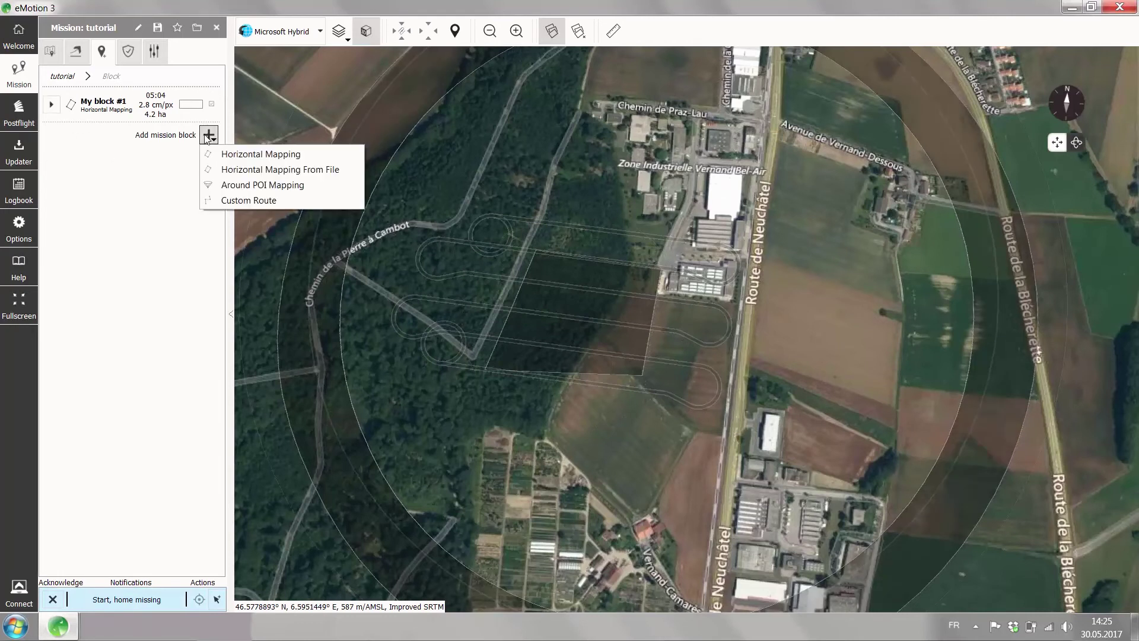
{"action": "left_click", "coordinate": [245, 155]}
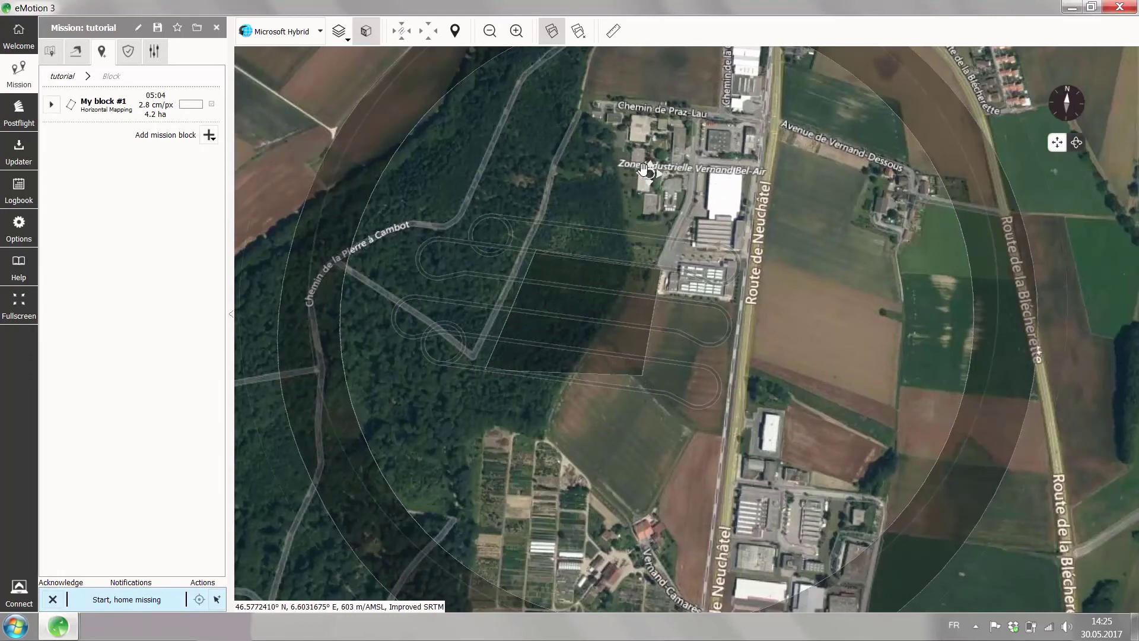
{"action": "left_click", "coordinate": [643, 170]}
Step: Pull in My block #2's top corners, shrinking it to 5.6 ha with 55 photos
{"action": "scroll", "coordinate": [745, 229], "scroll_direction": "down", "scroll_amount": 2}
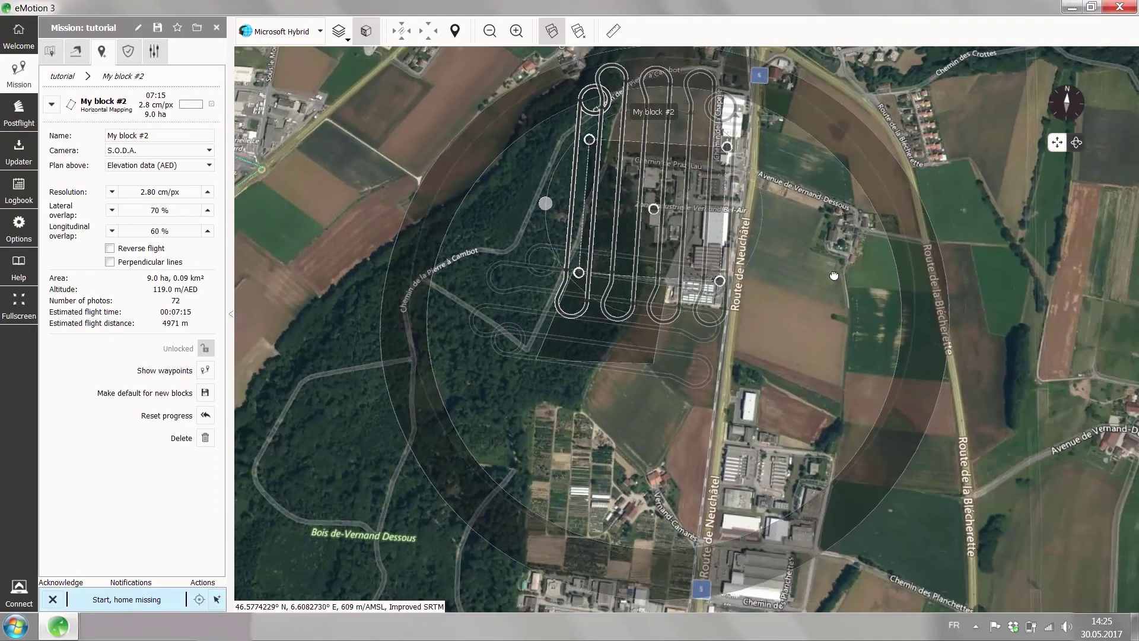
{"action": "scroll", "coordinate": [579, 236], "scroll_direction": "up", "scroll_amount": 1}
{"action": "left_click_drag", "start_coordinate": [580, 236], "coordinate": [616, 260]}
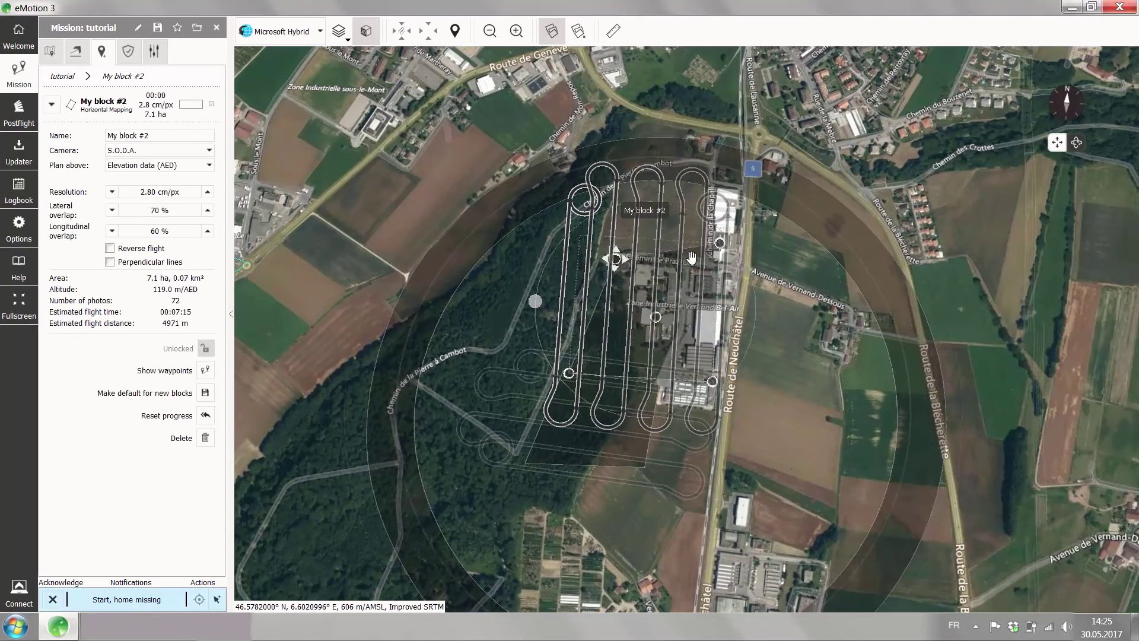
{"action": "left_click_drag", "start_coordinate": [716, 239], "coordinate": [698, 281]}
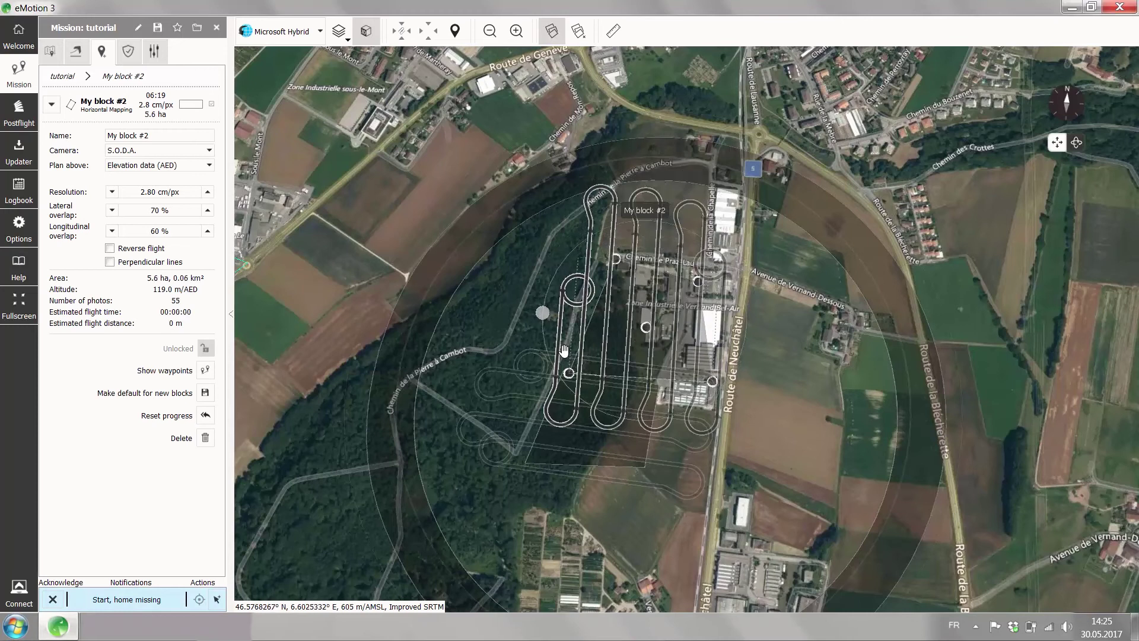